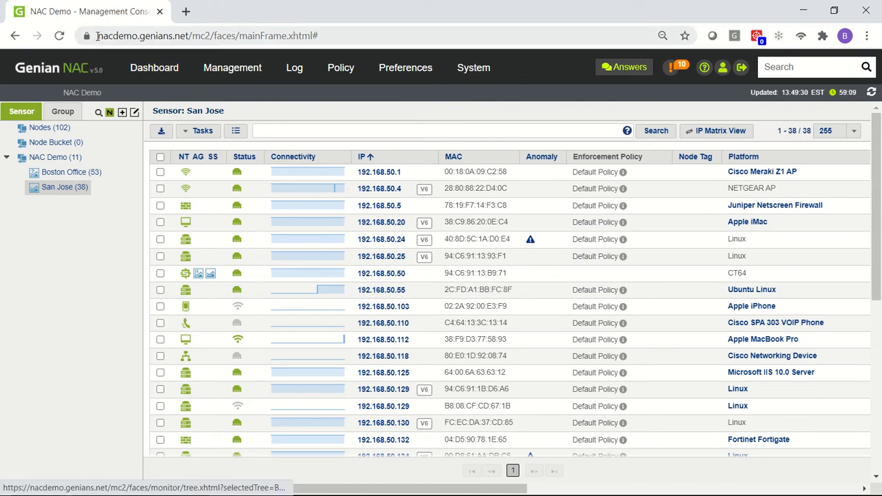
# Open the Windows Agent Sensor Plugin node policy and review its node group and agent action before returning to the policy list.
pyautogui.moveTo(98, 36); pyautogui.dragTo(137, 38)
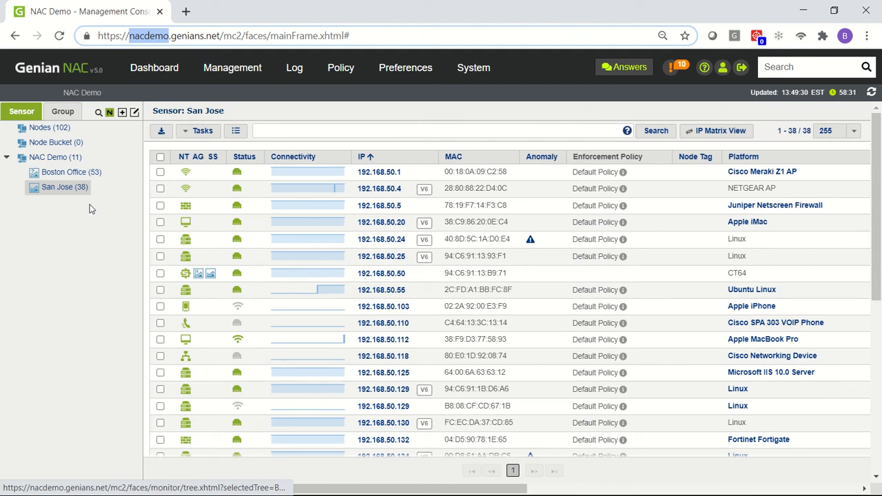
pyautogui.moveTo(358, 72)
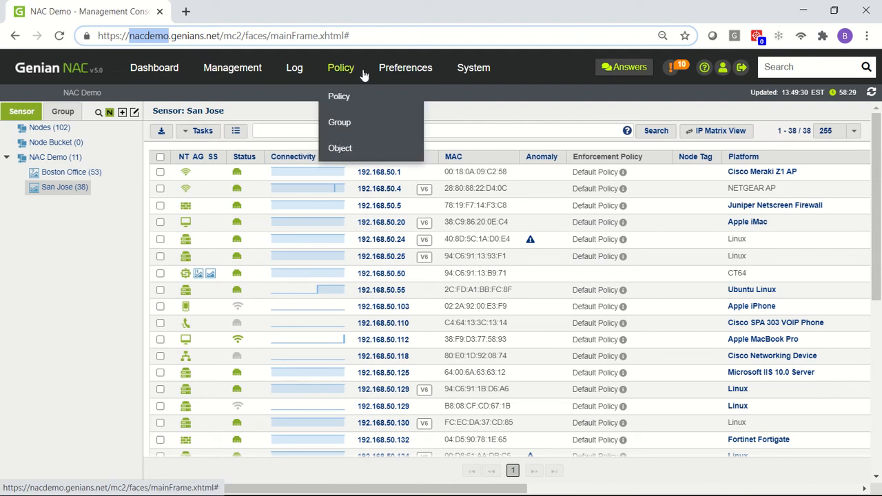
pyautogui.click(364, 75)
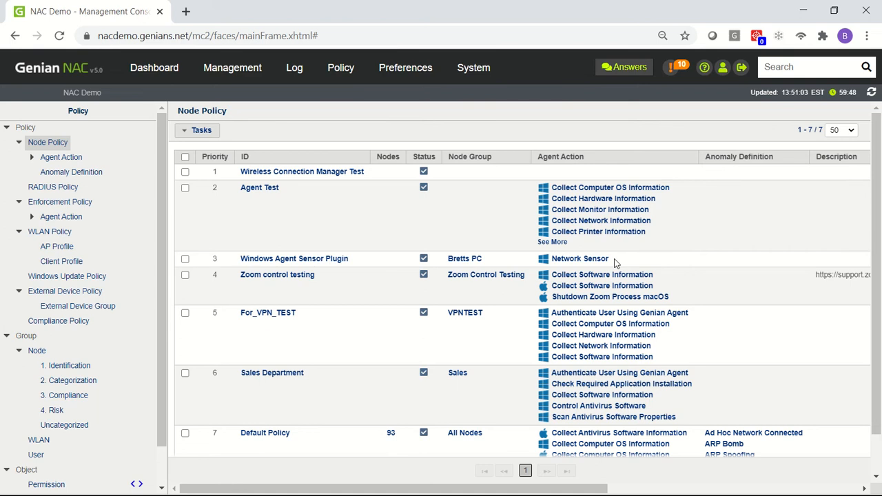
pyautogui.click(330, 258)
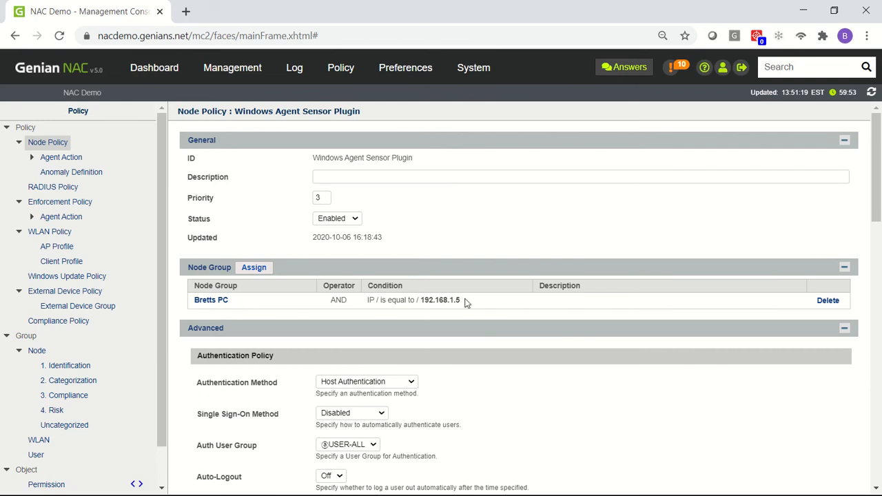
pyautogui.moveTo(877, 193); pyautogui.dragTo(878, 453)
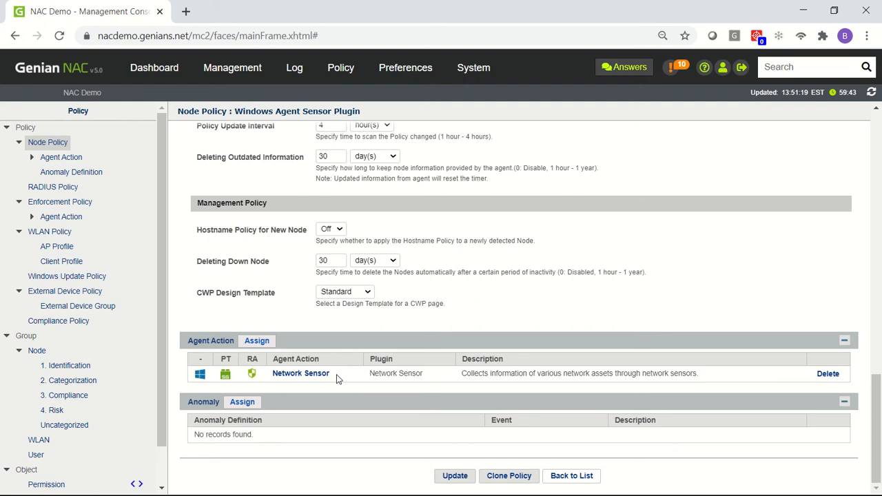
pyautogui.click(363, 71)
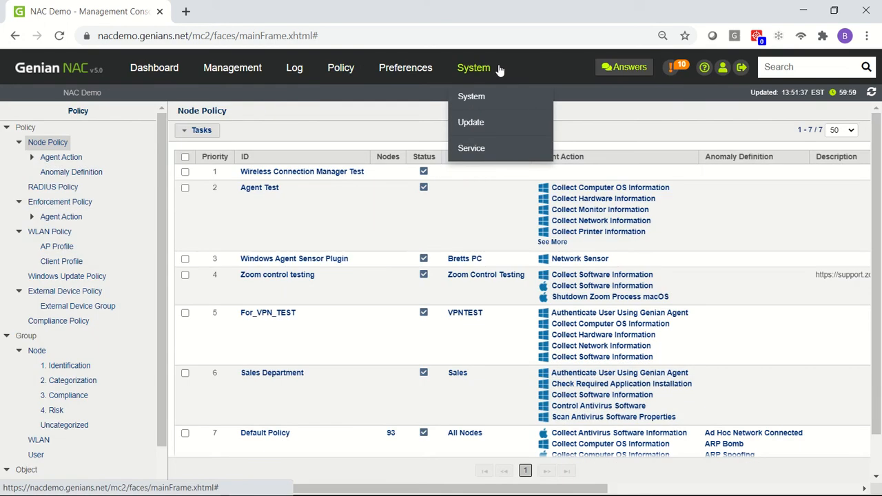
# Open the system management list and check the computer's Wi-Fi IPv4 address, subnet mask and gateway in the Command Prompt.
pyautogui.click(499, 70)
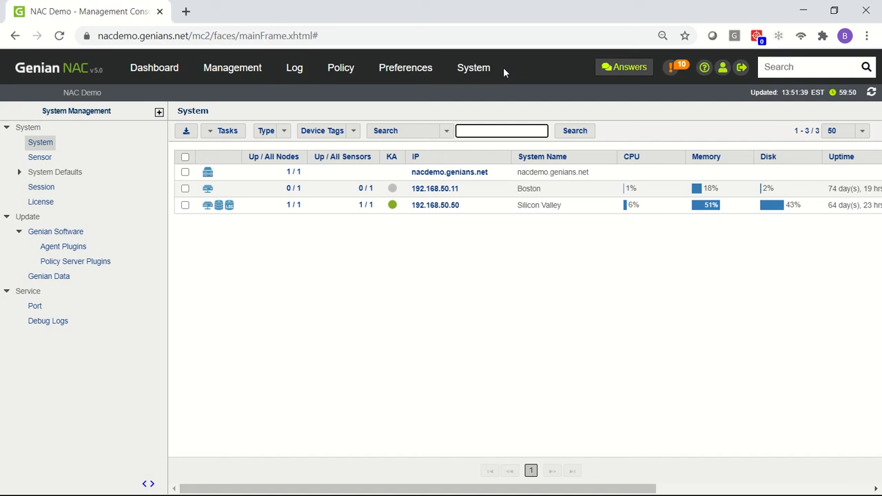
pyautogui.moveTo(503, 69)
pyautogui.hotkey('alt', 'Tab')
pyautogui.hotkey('alt', 'Tab')
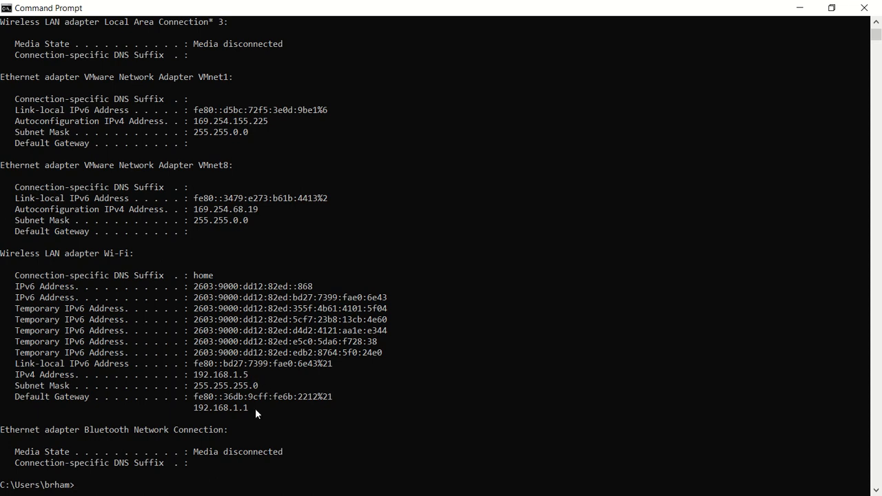
pyautogui.hotkey('alt', 'Tab')
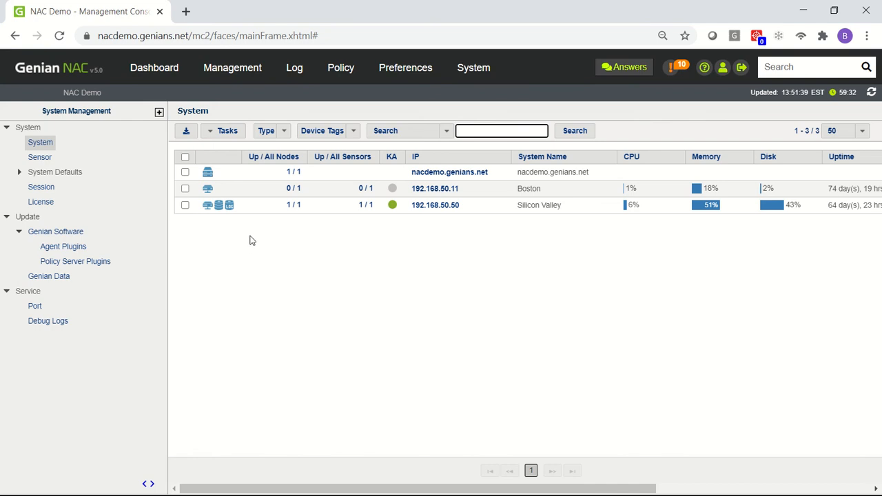
# Start adding a virtual sensor to the Silicon Valley system with network address 192.168.1.0.
pyautogui.click(185, 205)
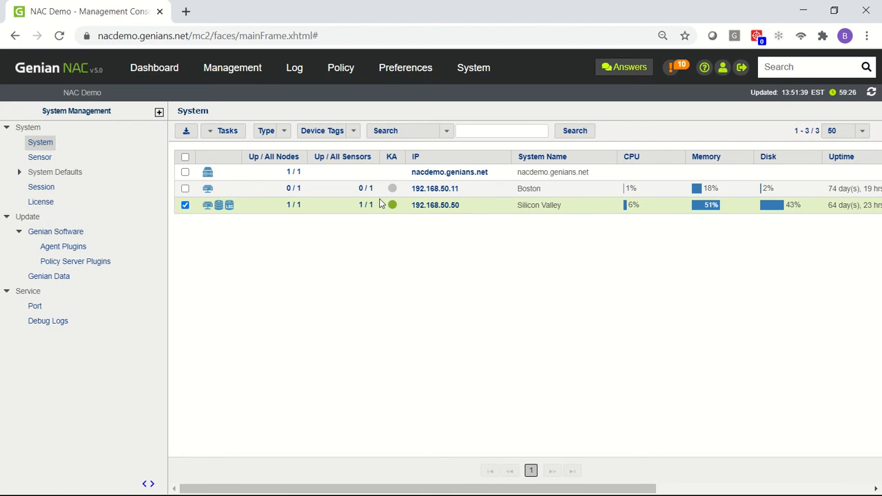
pyautogui.click(231, 131)
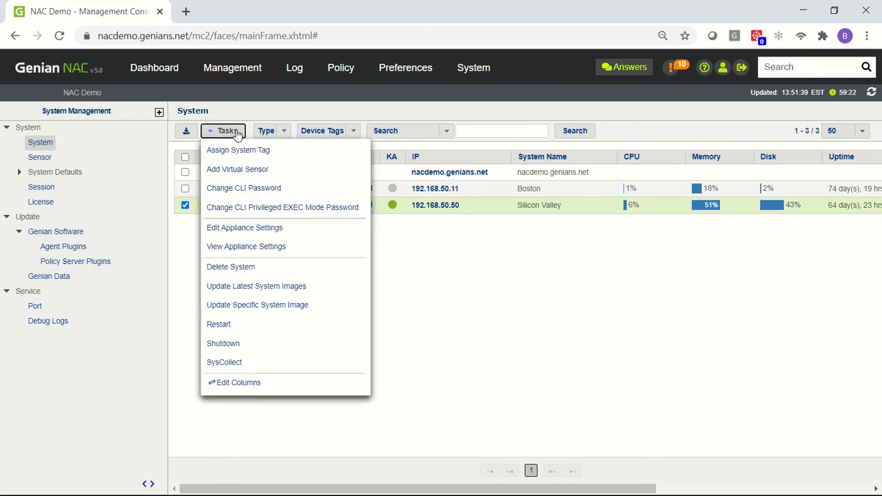
pyautogui.click(292, 169)
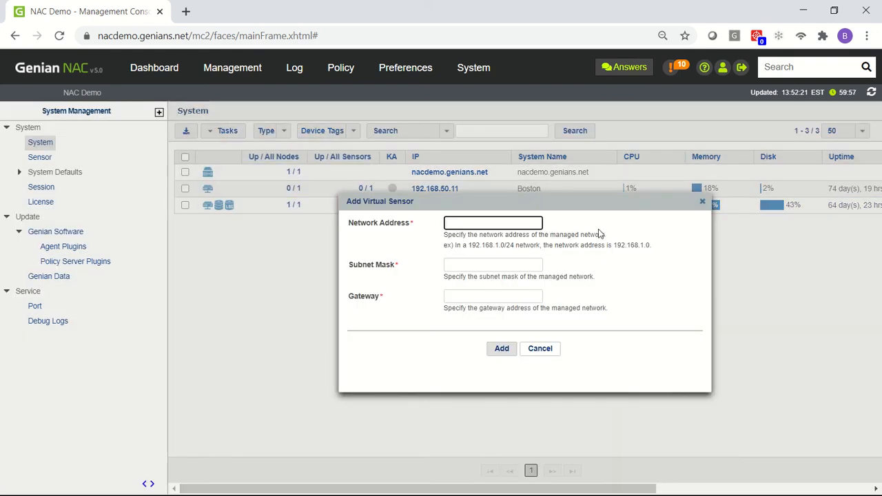
pyautogui.write('182')
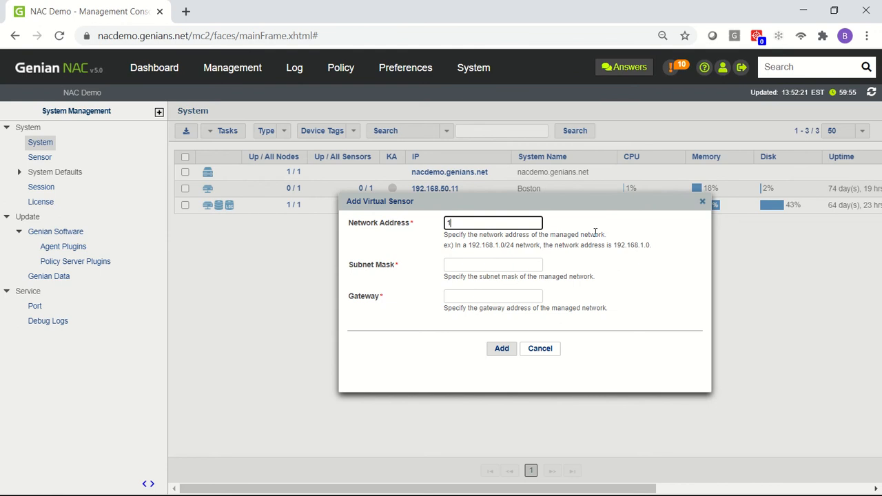
pyautogui.press('BackSpace')
pyautogui.press('BackSpace')
pyautogui.press('BackSpace')
pyautogui.press('BackSpace')
pyautogui.write('192.168.1.0')
# Set the virtual sensor's subnet mask to 255.255.255.0 and gateway to 192.168.1.1, and add it.
pyautogui.click(518, 266)
pyautogui.write('255.255.255.0')
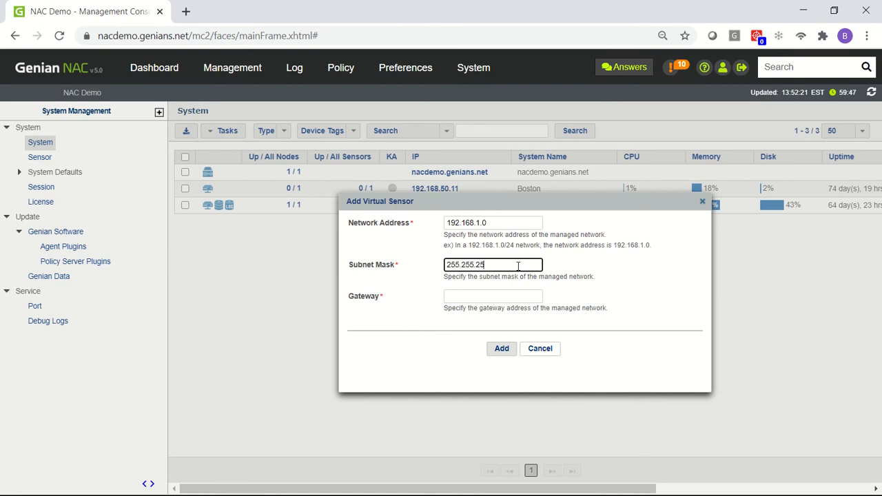
pyautogui.click(509, 293)
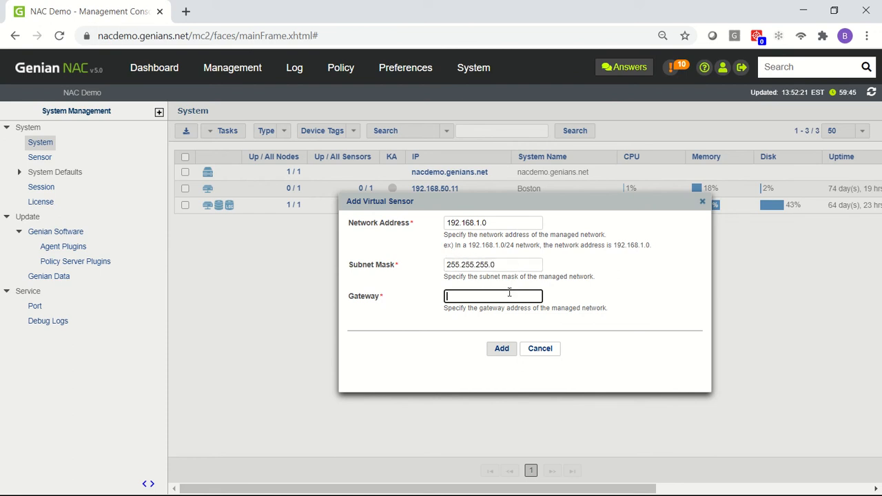
pyautogui.write('192.168.1.1')
pyautogui.click(502, 349)
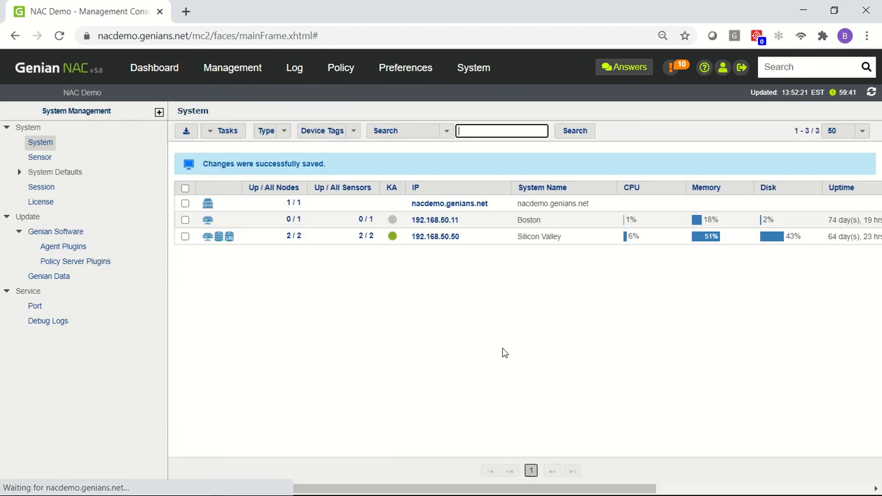
# Refresh the system list and open the sensor list to check the new virtual sensor.
pyautogui.click(871, 93)
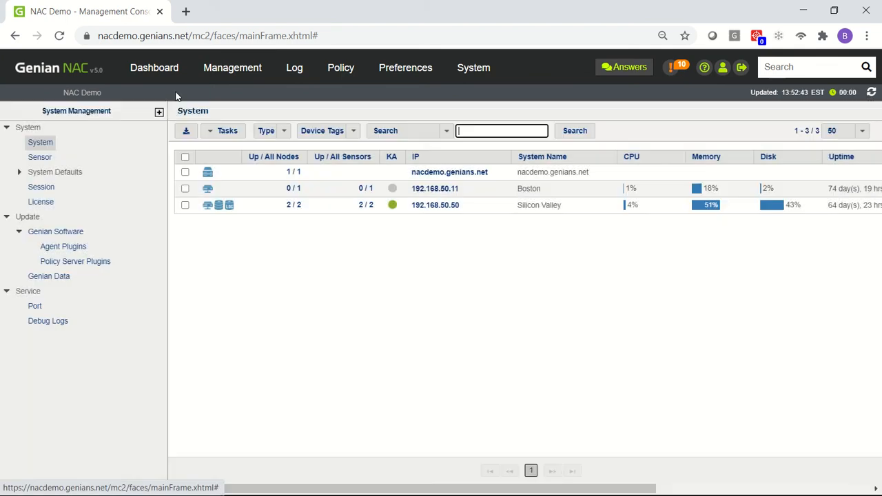
pyautogui.click(40, 157)
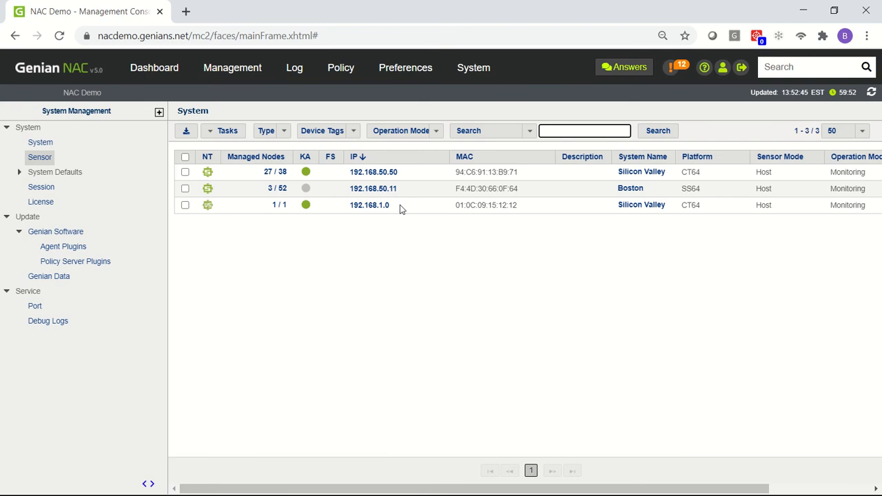
# Open the agent installation page at nacdemo.genians.net/agent.
pyautogui.doubleClick(335, 31)
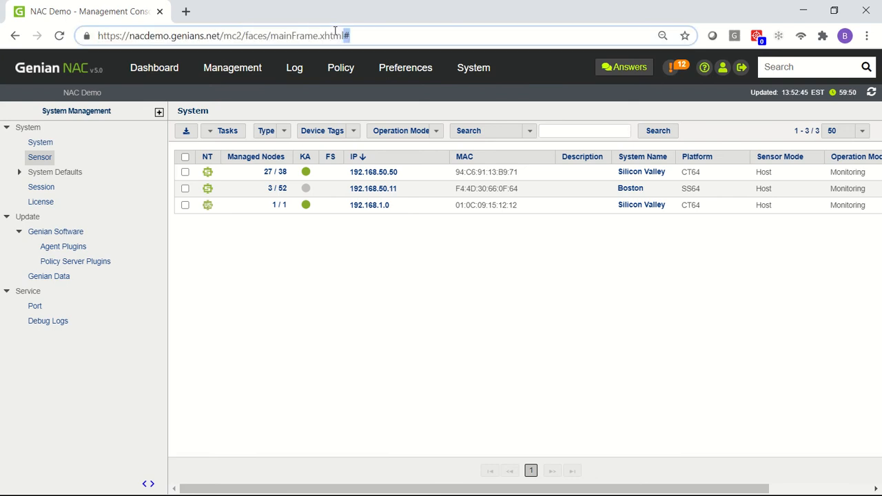
pyautogui.click(364, 35)
pyautogui.press('BackSpace')
pyautogui.press('BackSpace')
pyautogui.press('BackSpace')
pyautogui.press('BackSpace')
pyautogui.press('BackSpace')
pyautogui.press('BackSpace')
pyautogui.press('BackSpace')
pyautogui.press('BackSpace')
pyautogui.press('BackSpace')
pyautogui.press('BackSpace')
pyautogui.press('BackSpace')
pyautogui.press('BackSpace')
pyautogui.press('BackSpace')
pyautogui.press('BackSpace')
pyautogui.press('BackSpace')
pyautogui.press('BackSpace')
pyautogui.press('BackSpace')
pyautogui.press('BackSpace')
pyautogui.press('BackSpace')
pyautogui.press('BackSpace')
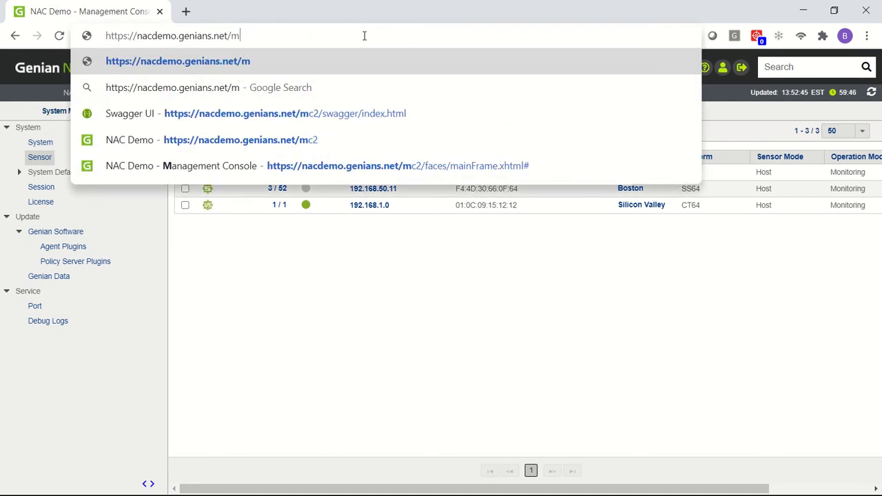
pyautogui.press('BackSpace')
pyautogui.write('agent')
pyautogui.press('Return')
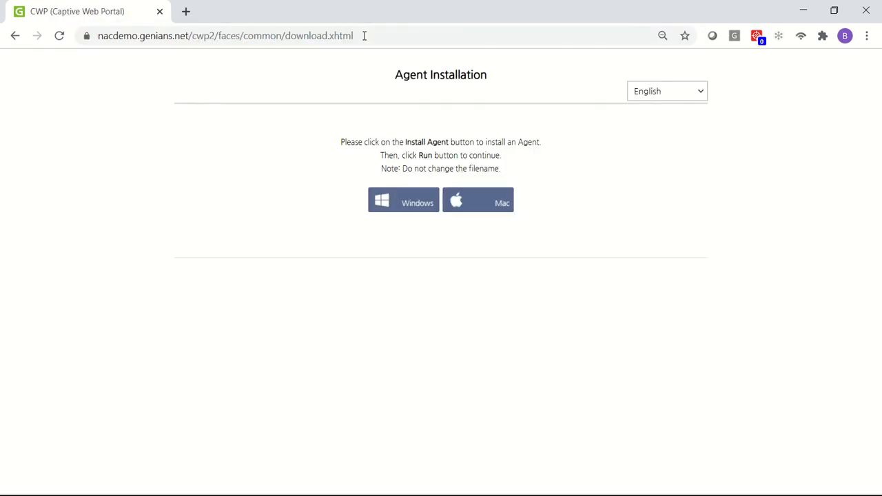
# Download the Windows agent installer, run it and dismiss the Genian notification.
pyautogui.click(423, 200)
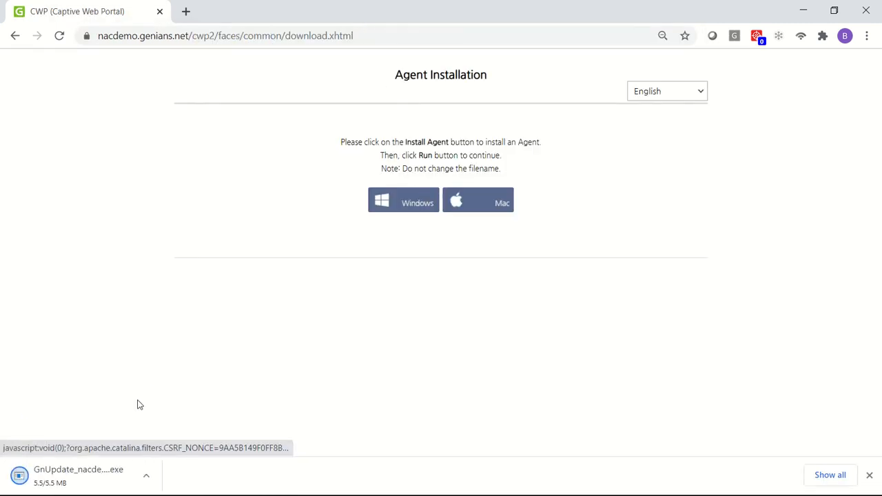
pyautogui.click(96, 478)
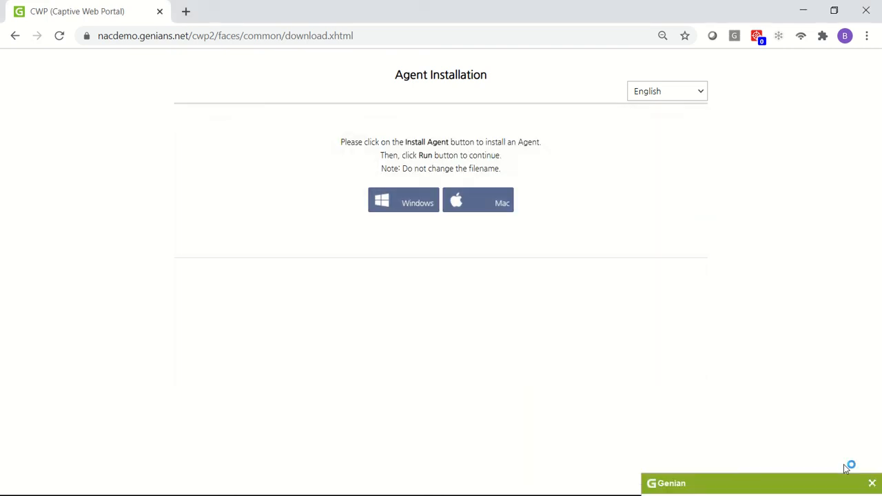
pyautogui.click(873, 443)
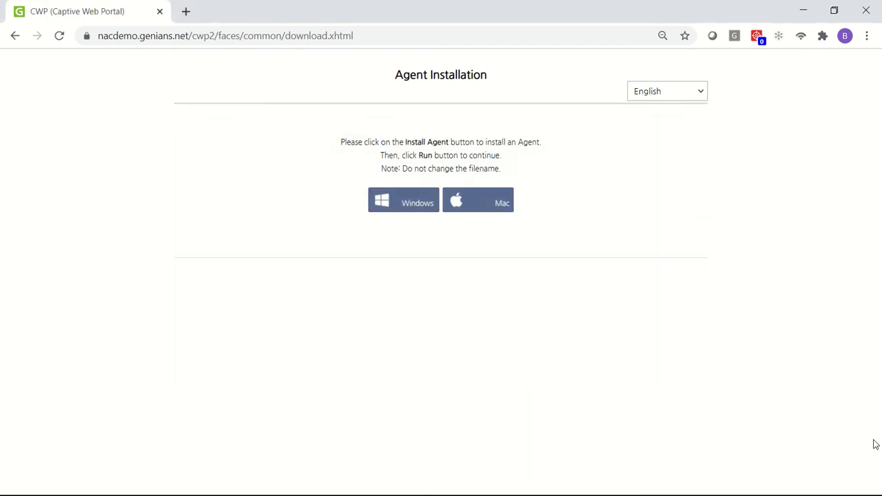
# Return to the management console and view the nodes under the VS-192.168.1.0 sensor.
pyautogui.click(15, 37)
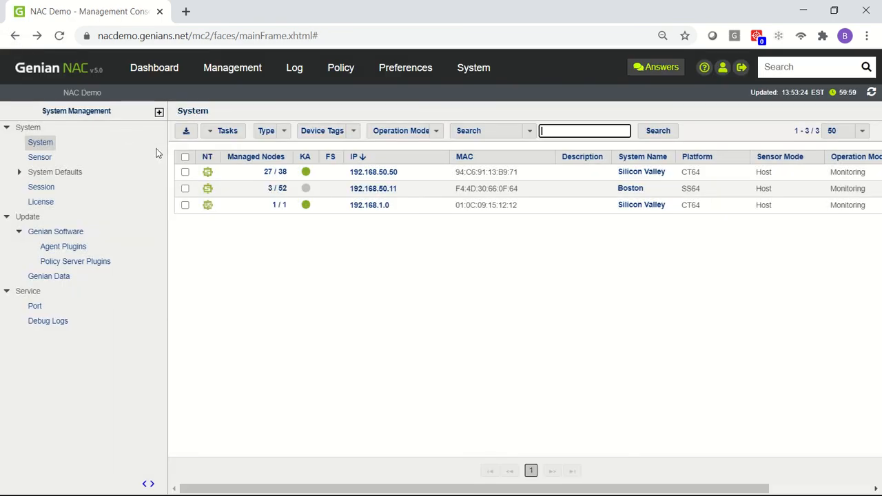
pyautogui.moveTo(236, 69)
pyautogui.click(251, 96)
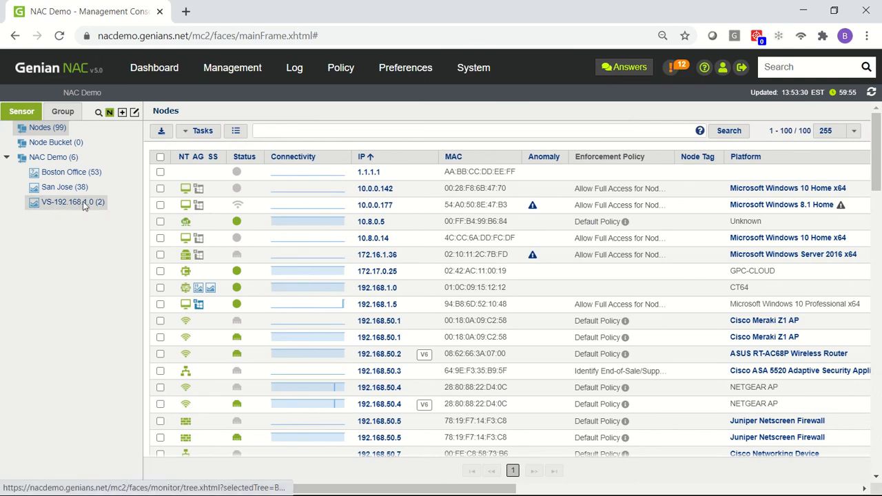
pyautogui.click(82, 205)
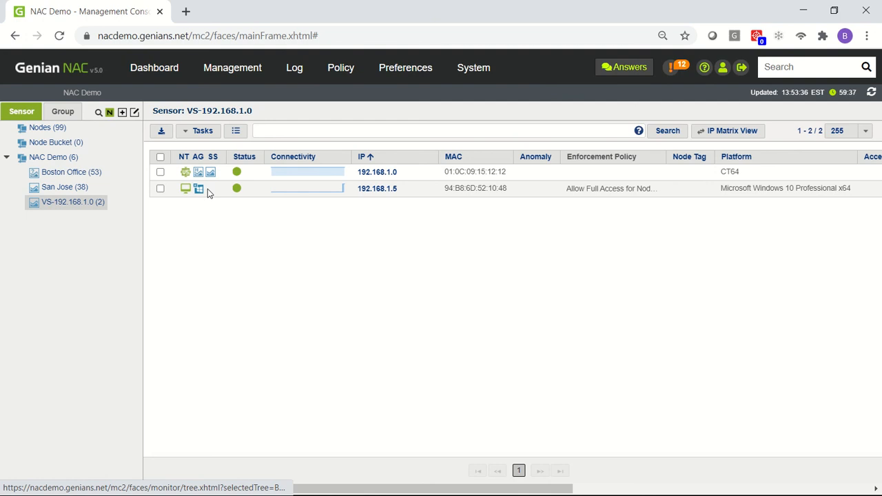
# Open node 192.168.1.5 and examine the node policy and enforcement policy in its policy status.
pyautogui.click(379, 193)
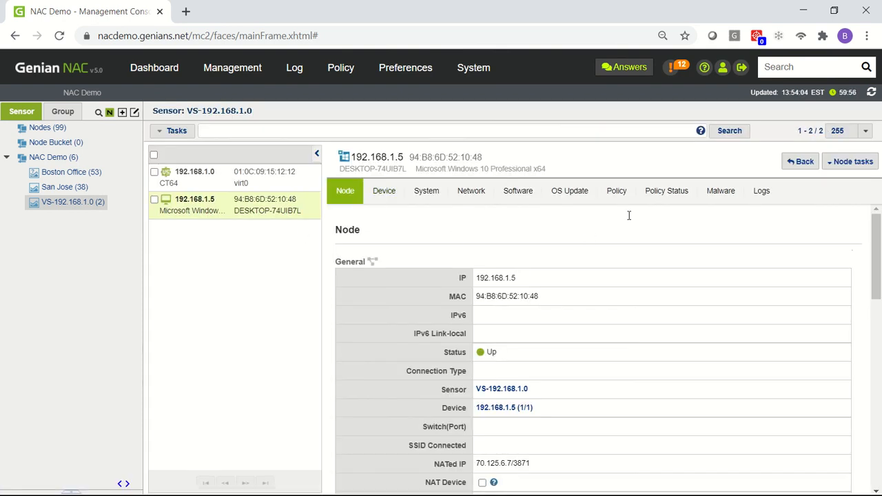
pyautogui.click(682, 196)
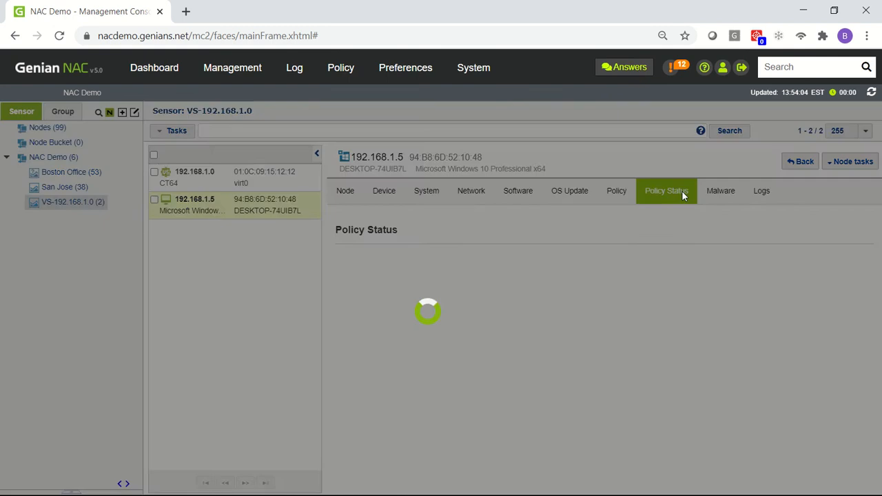
pyautogui.moveTo(879, 257); pyautogui.dragTo(877, 267)
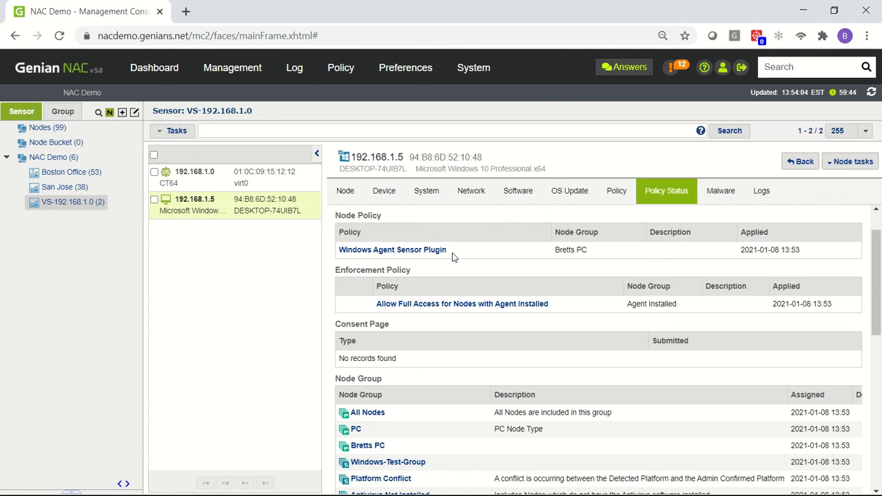
# Go back to node management, show the VS-192.168.1.0 sensor's nodes and refresh the list to check for detected devices.
pyautogui.moveTo(267, 69)
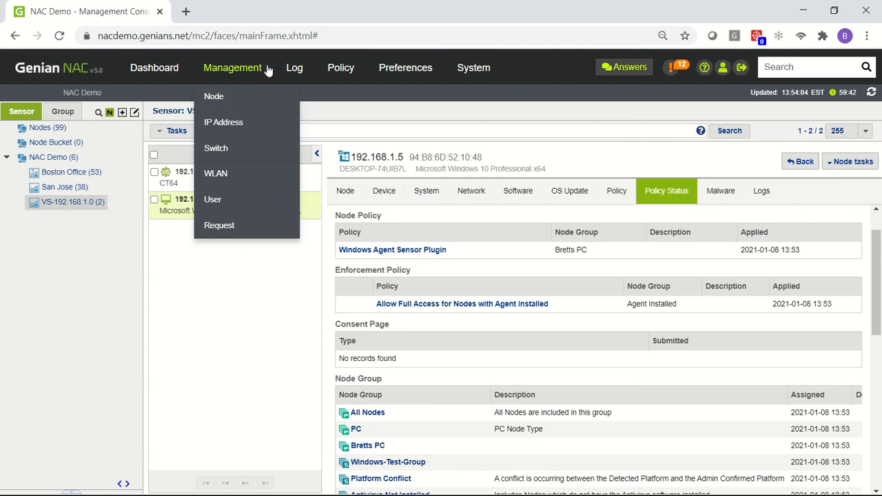
pyautogui.click(255, 96)
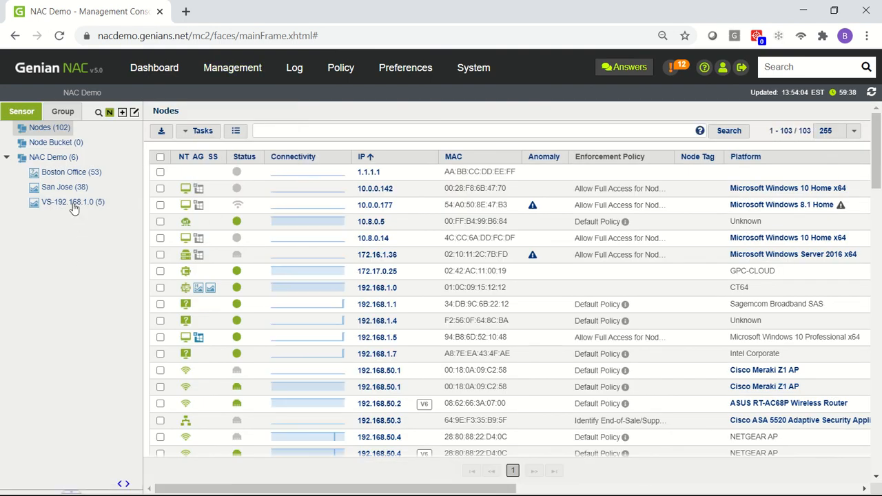
pyautogui.click(73, 204)
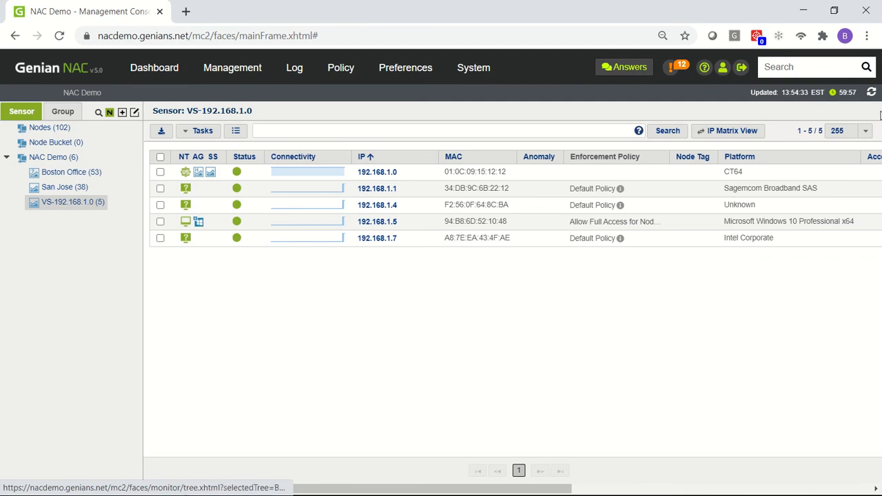
pyautogui.click(872, 92)
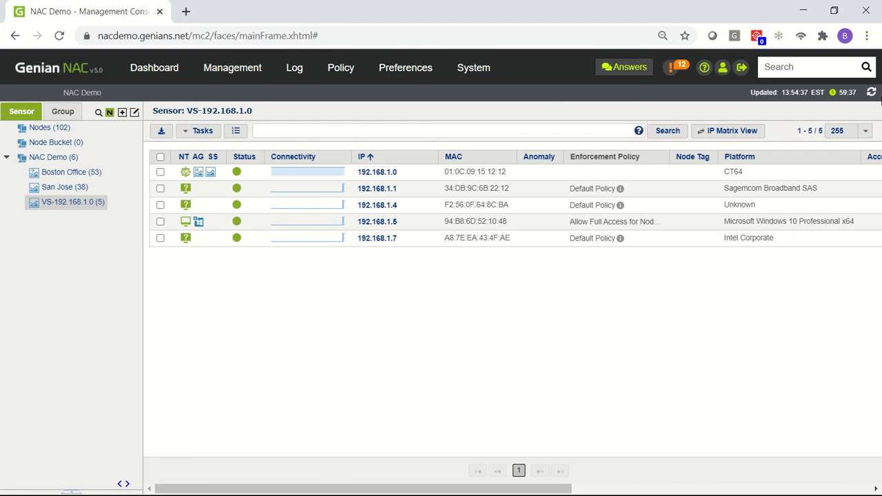
pyautogui.click(871, 93)
pyautogui.click(871, 94)
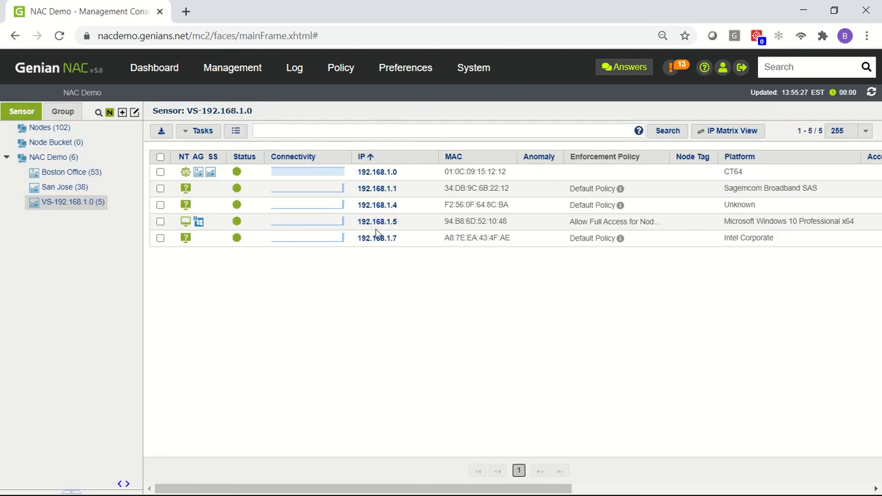